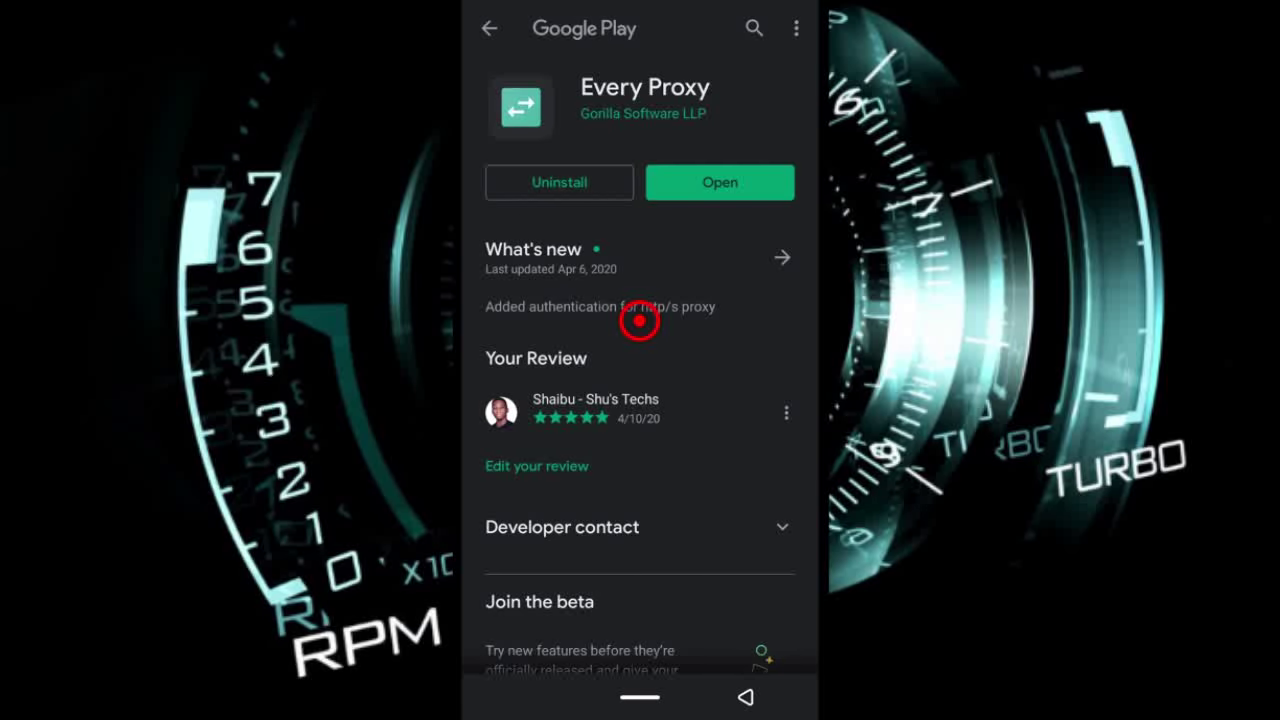
# - Leave the Every Proxy Play Store listing and return to the home screen
pyautogui.moveTo(640, 320)
pyautogui.mouseDown()
pyautogui.moveTo(600, 186)
pyautogui.moveTo(600, 108)
pyautogui.moveTo(714, 110)
pyautogui.mouseUp()
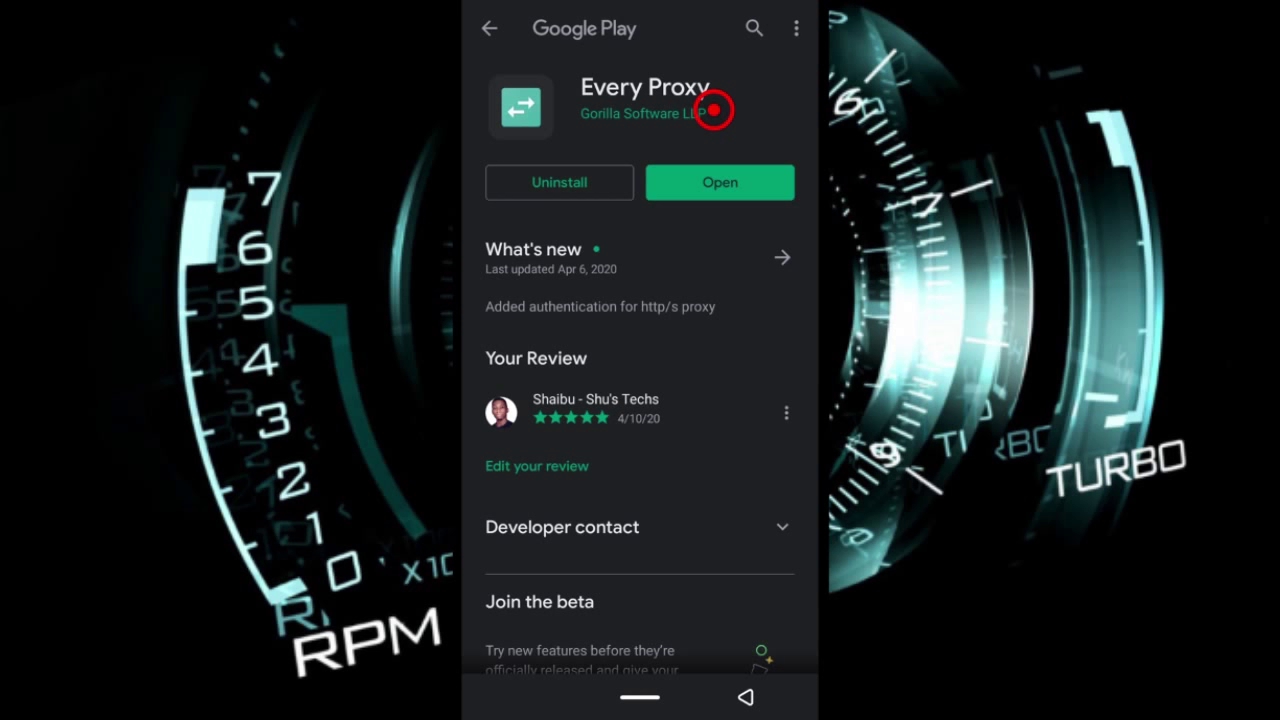
pyautogui.moveTo(714, 110); pyautogui.dragTo(603, 128)
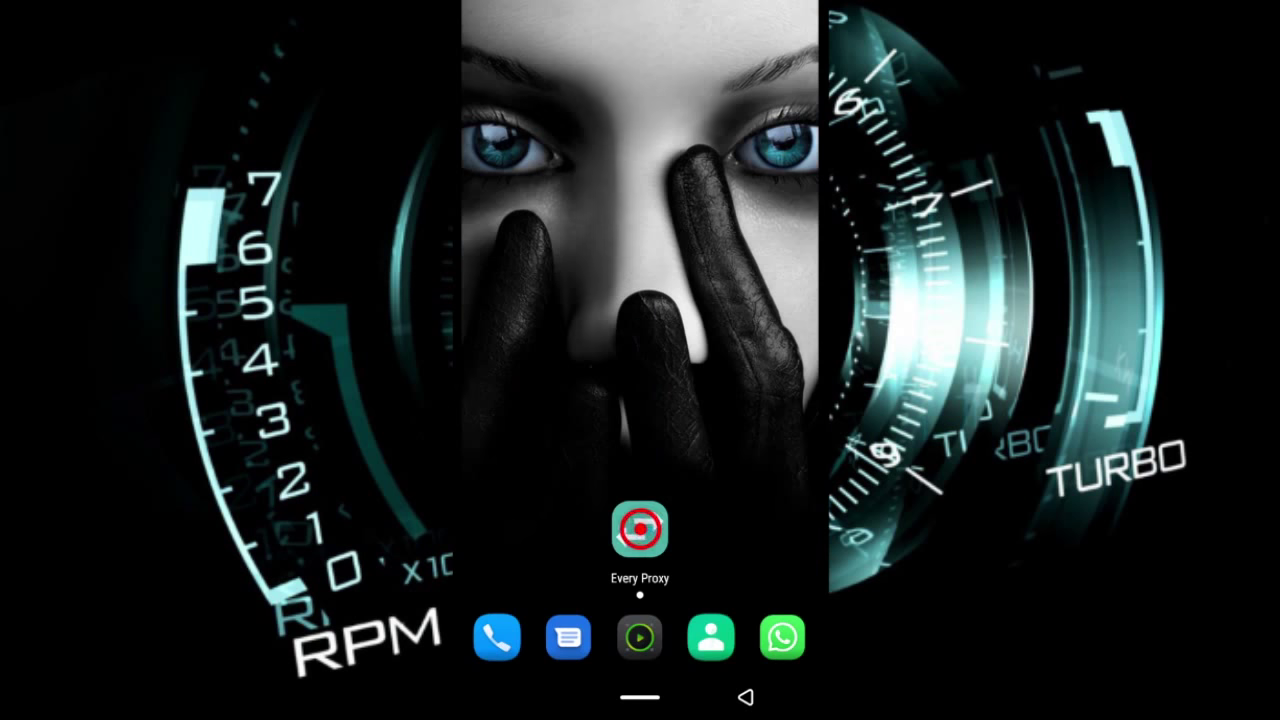
# - Launch Every Proxy and switch on the HTTP/HTTPS proxy at 10.92.154.129, port 1080
pyautogui.click(640, 528)
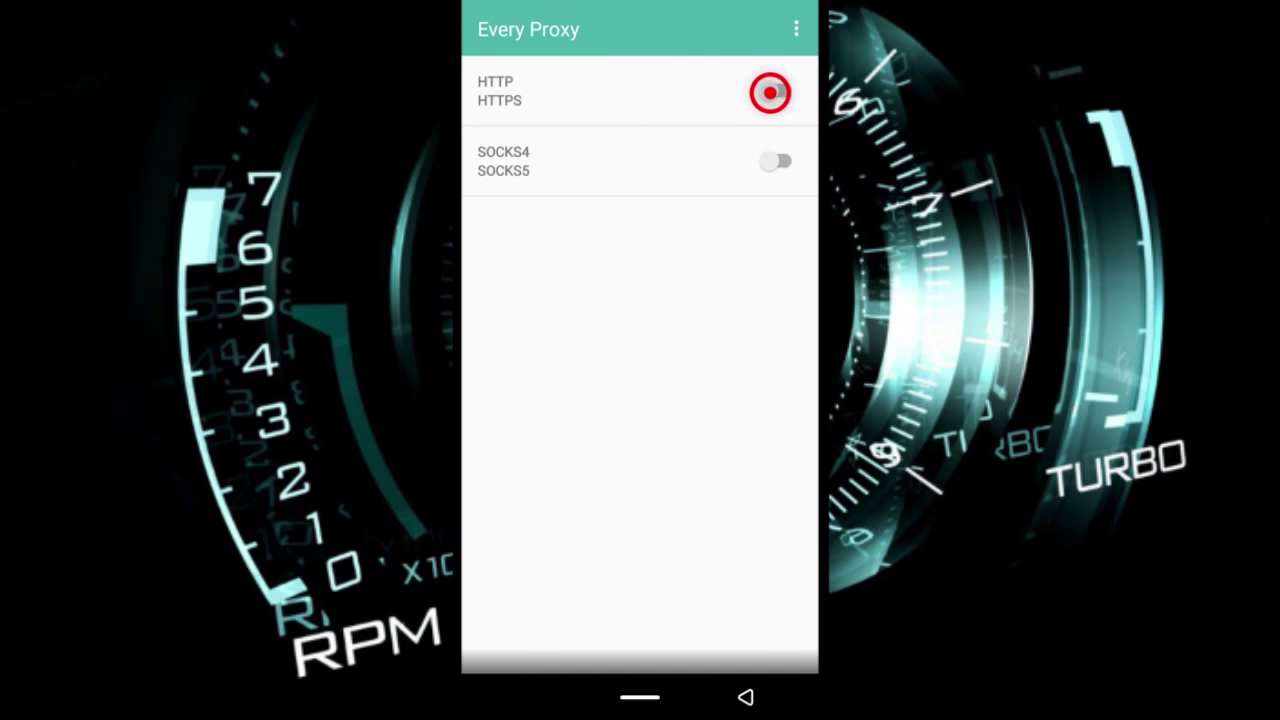
pyautogui.click(770, 93)
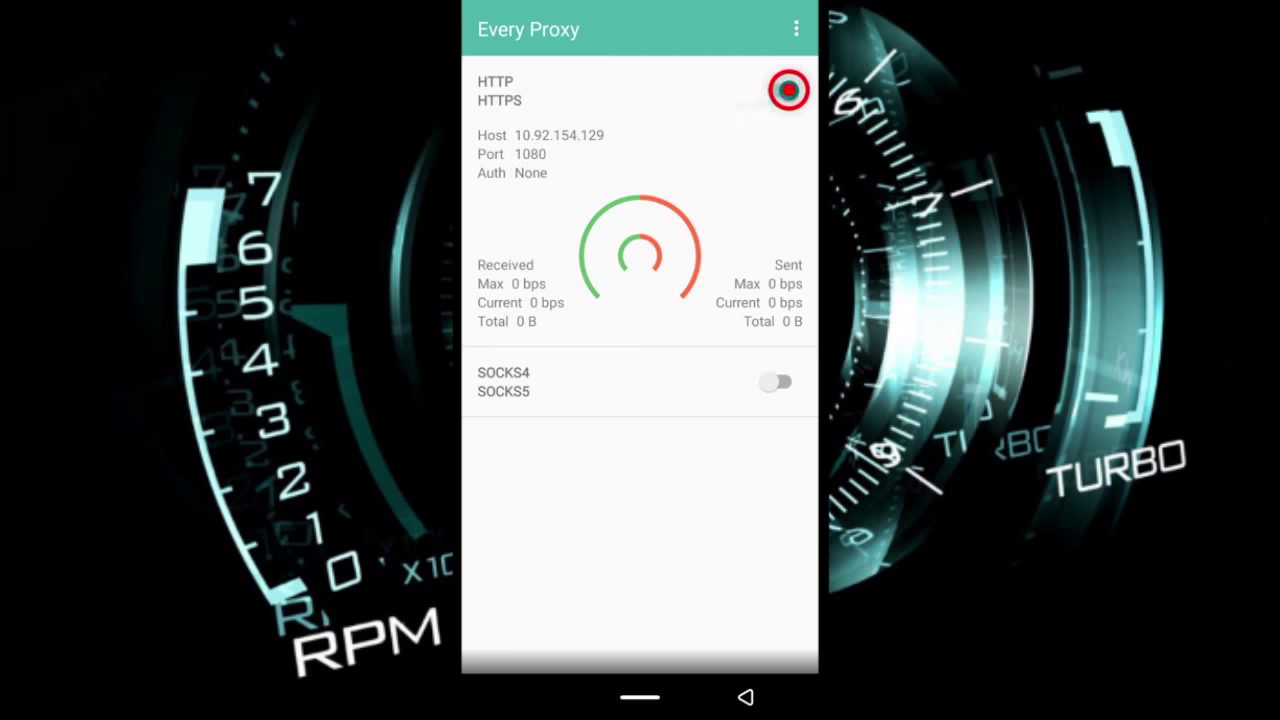
pyautogui.click(786, 94)
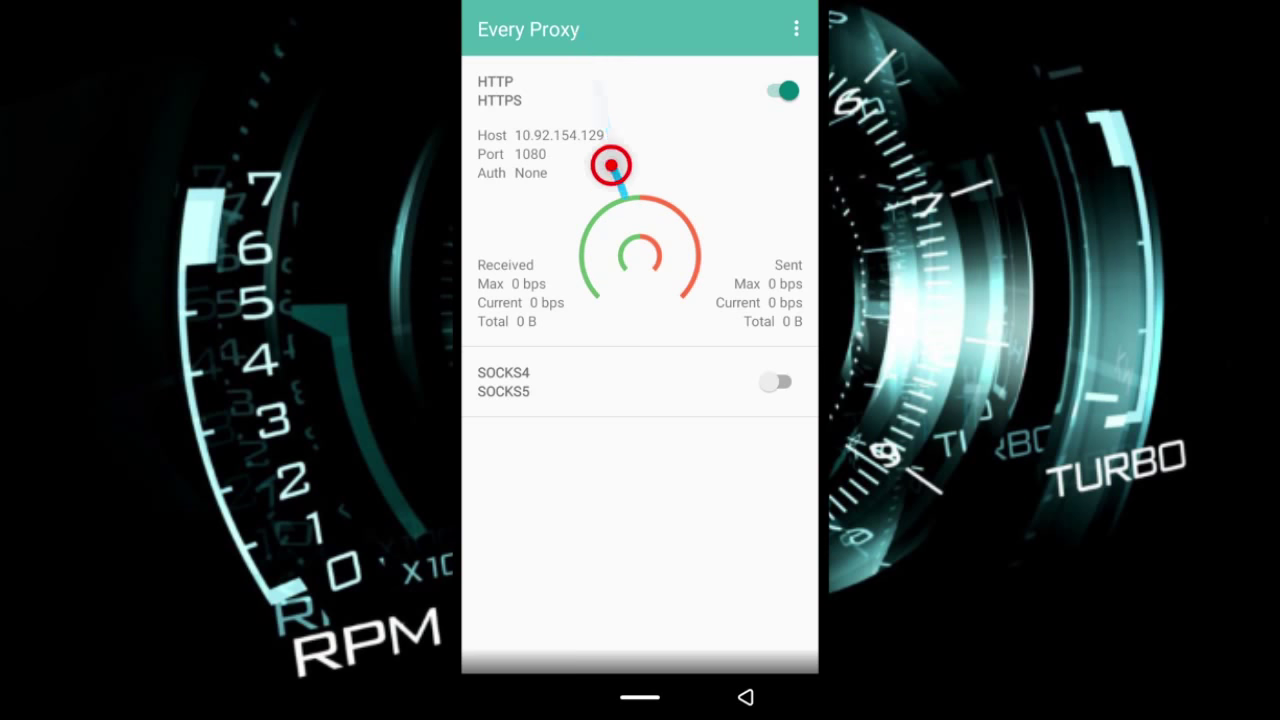
# - Enable the Hotspot tile in Quick Settings and close the shade back to Every Proxy
pyautogui.moveTo(586, 5); pyautogui.dragTo(586, 300)
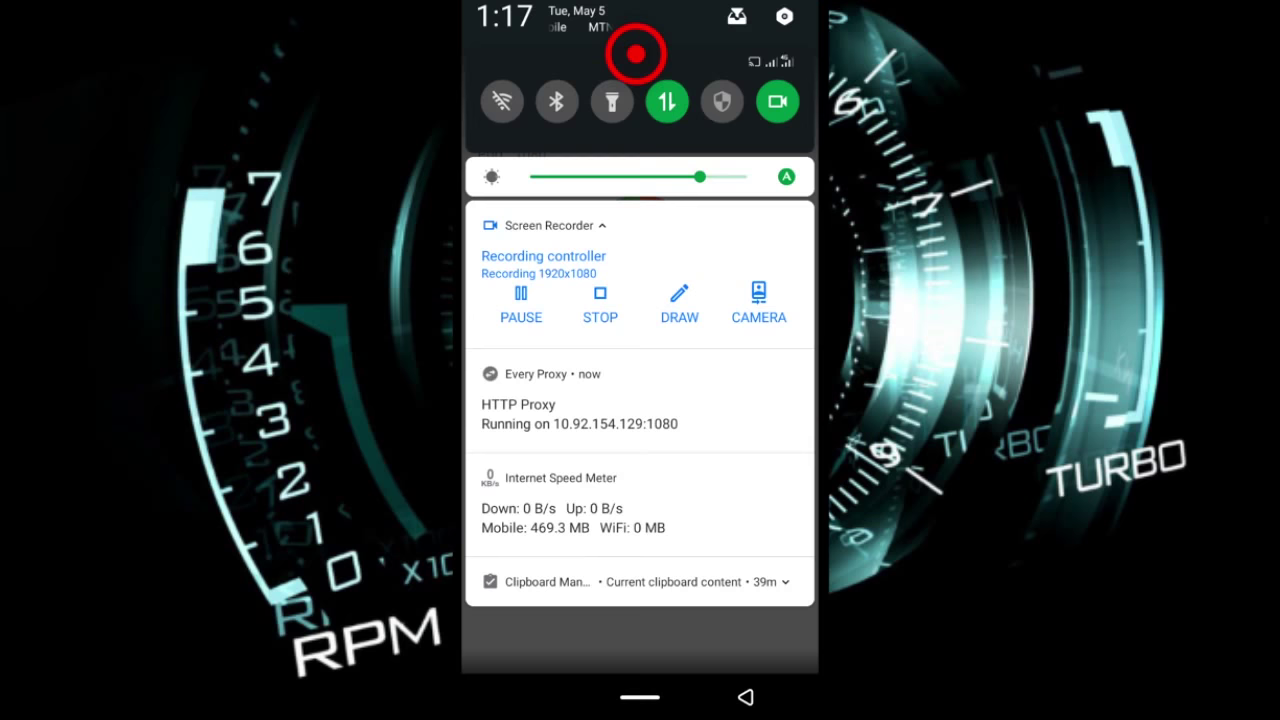
pyautogui.moveTo(634, 49); pyautogui.dragTo(623, 180)
pyautogui.moveTo(600, 308)
pyautogui.mouseDown()
pyautogui.moveTo(711, 162)
pyautogui.moveTo(600, 309)
pyautogui.mouseUp()
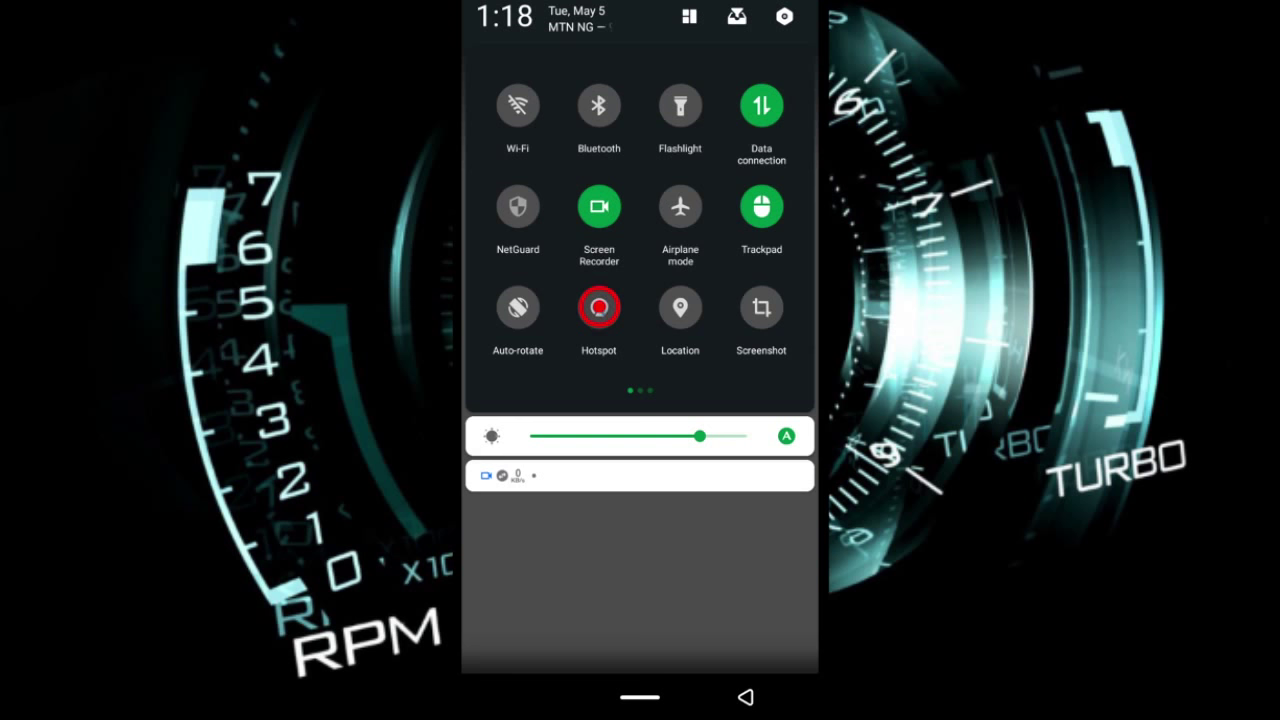
pyautogui.click(599, 308)
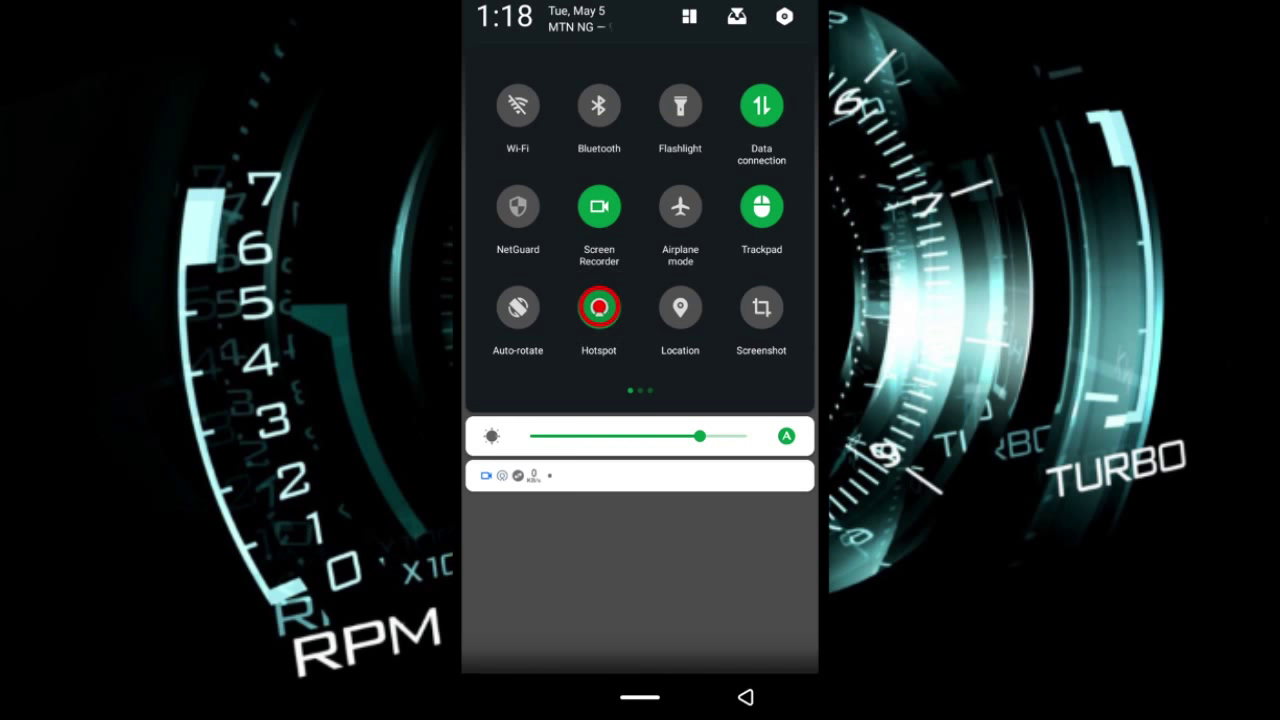
pyautogui.moveTo(615, 523); pyautogui.dragTo(729, 43)
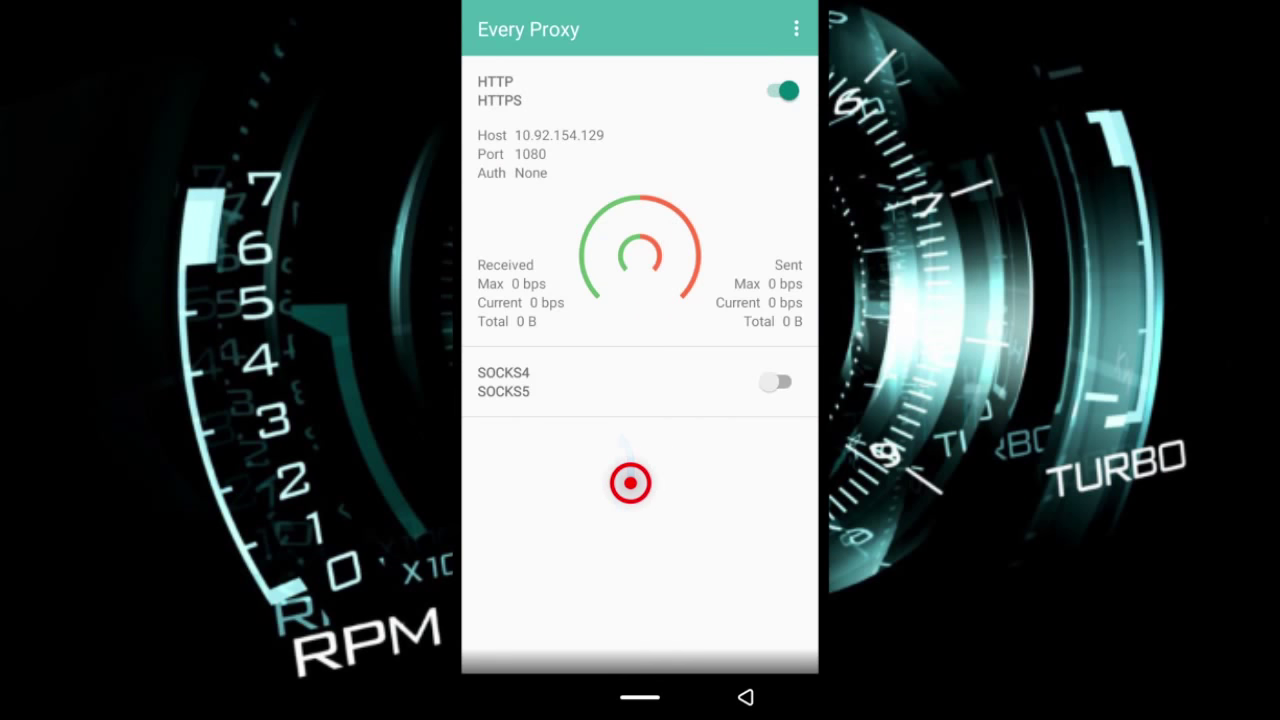
pyautogui.moveTo(630, 483); pyautogui.dragTo(612, 135)
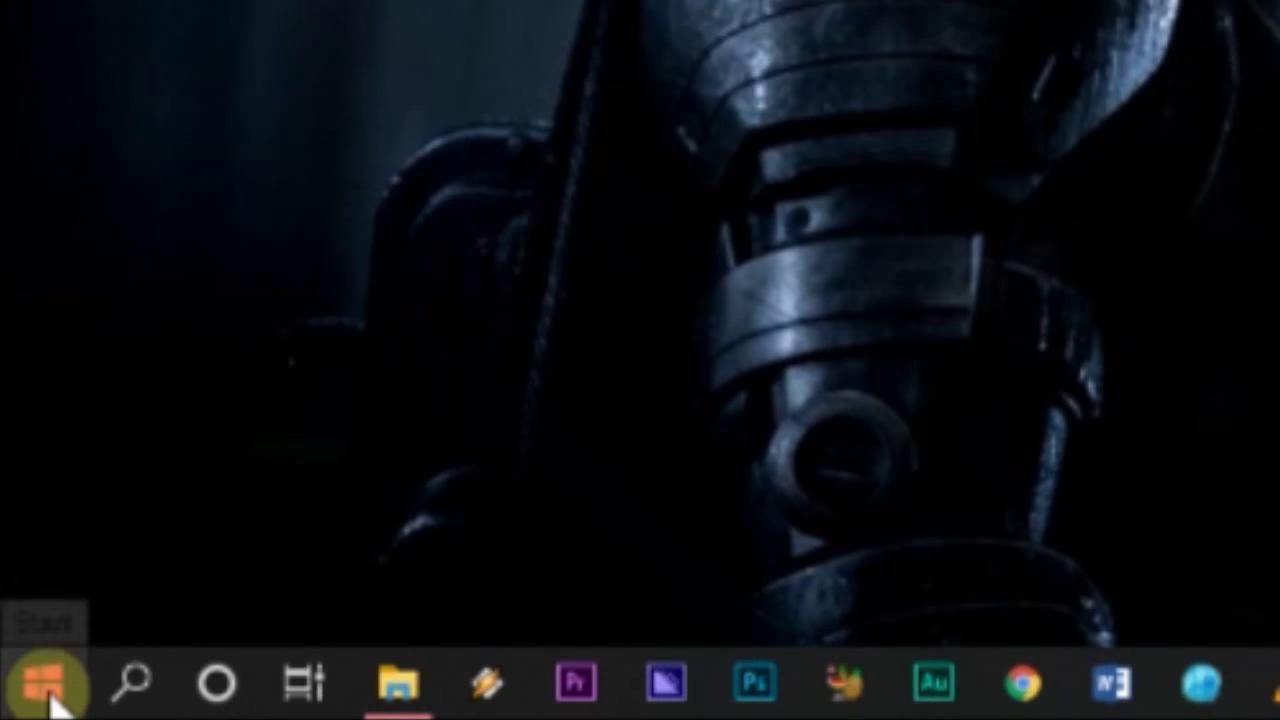
# - Search Windows for 'proxy' and open the Proxy settings page
pyautogui.click(42, 698)
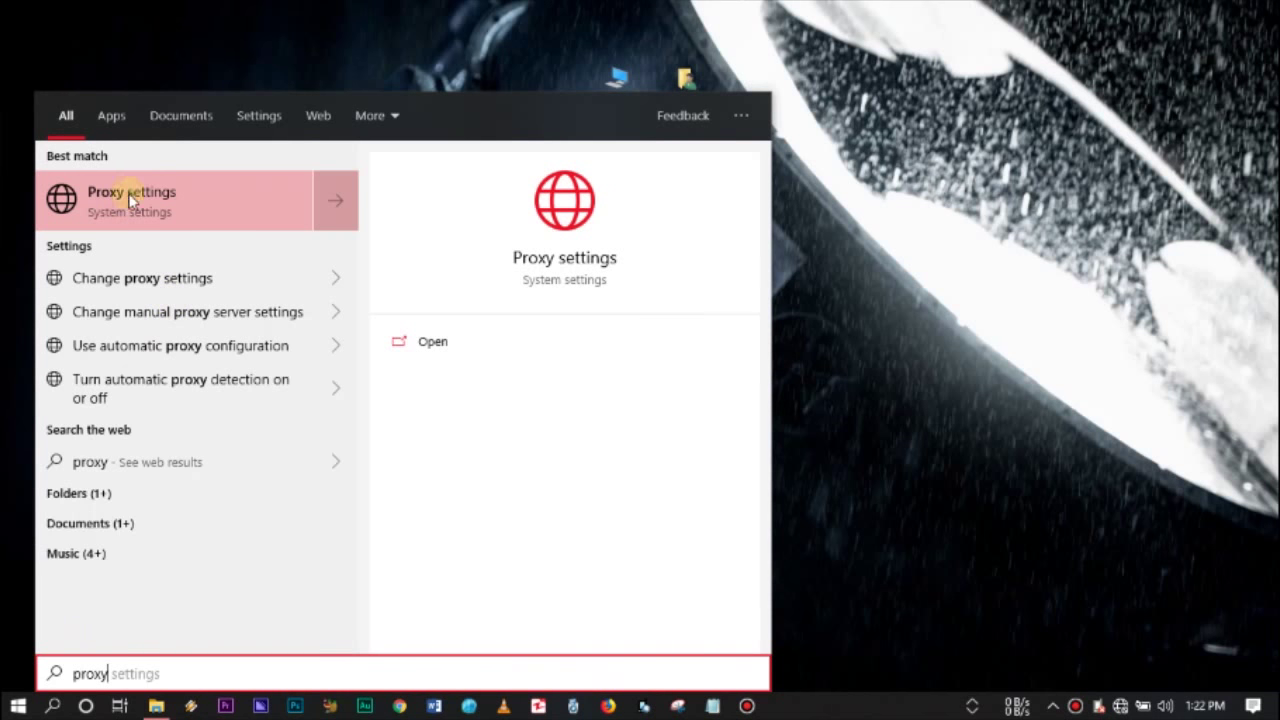
pyautogui.click(130, 197)
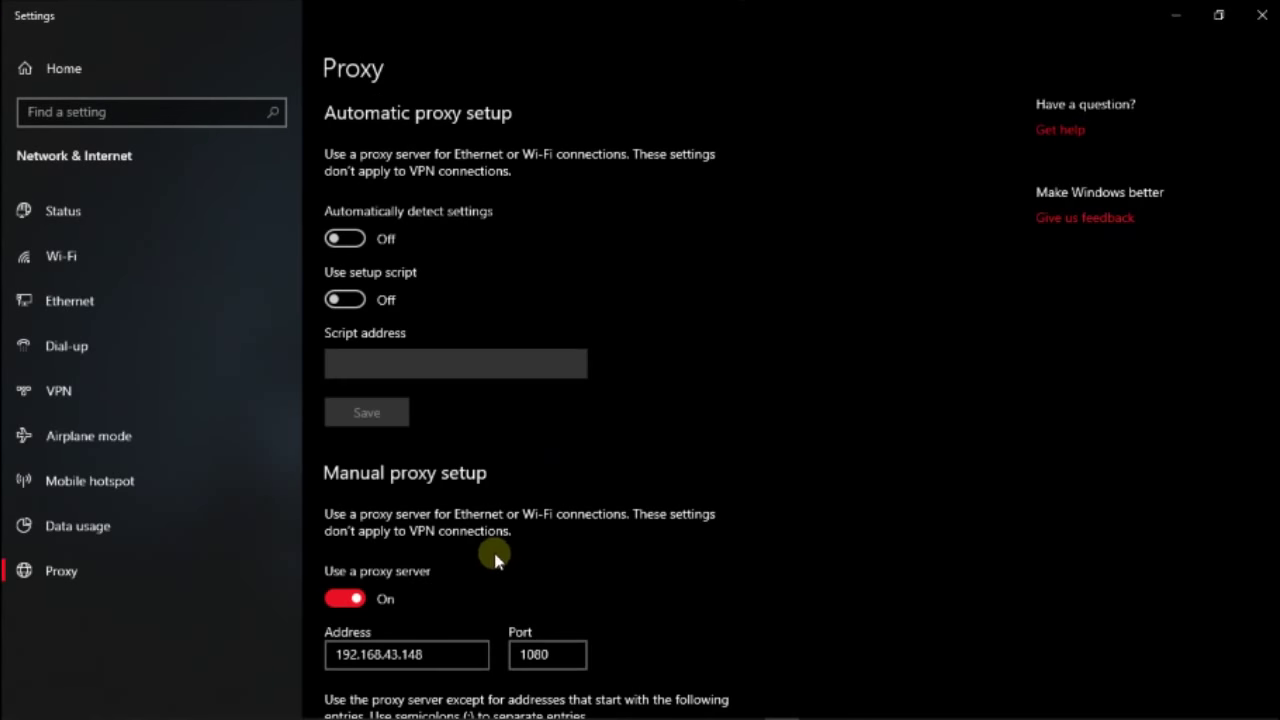
# - Re-enable the manual proxy server and set its address to 10.92.154.129
pyautogui.scroll(-3, 500, 500)
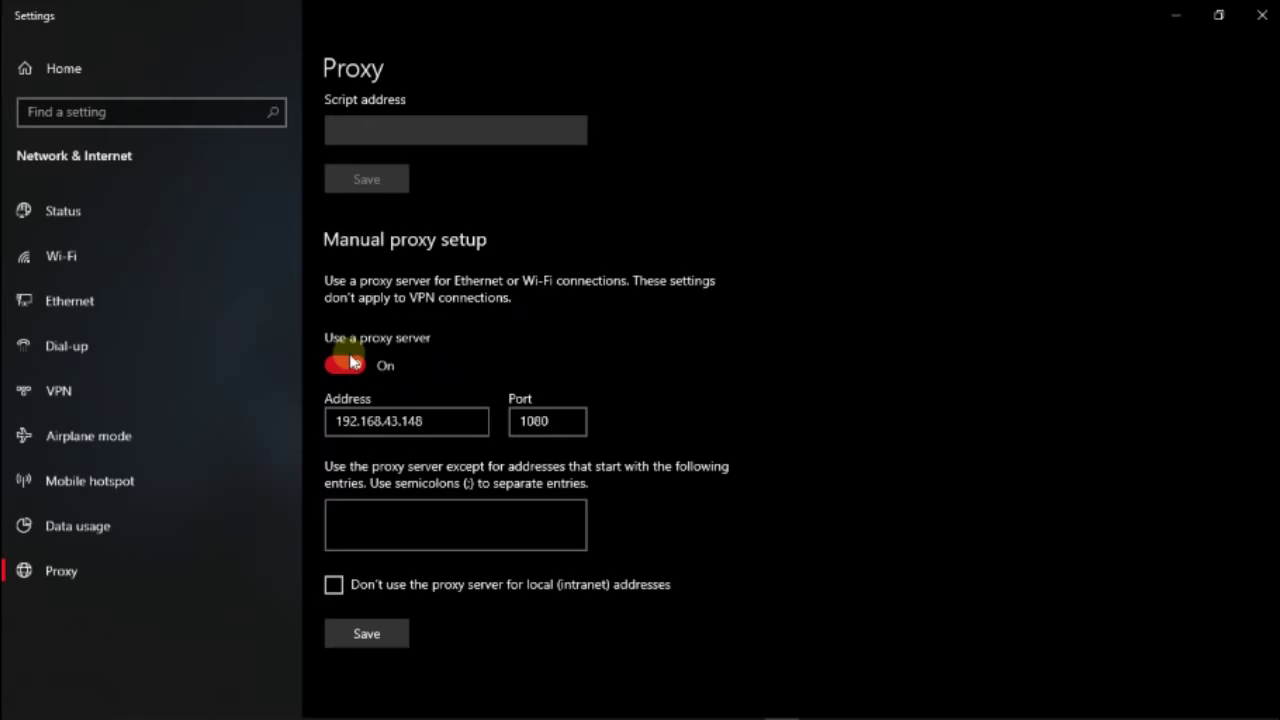
pyautogui.click(352, 360)
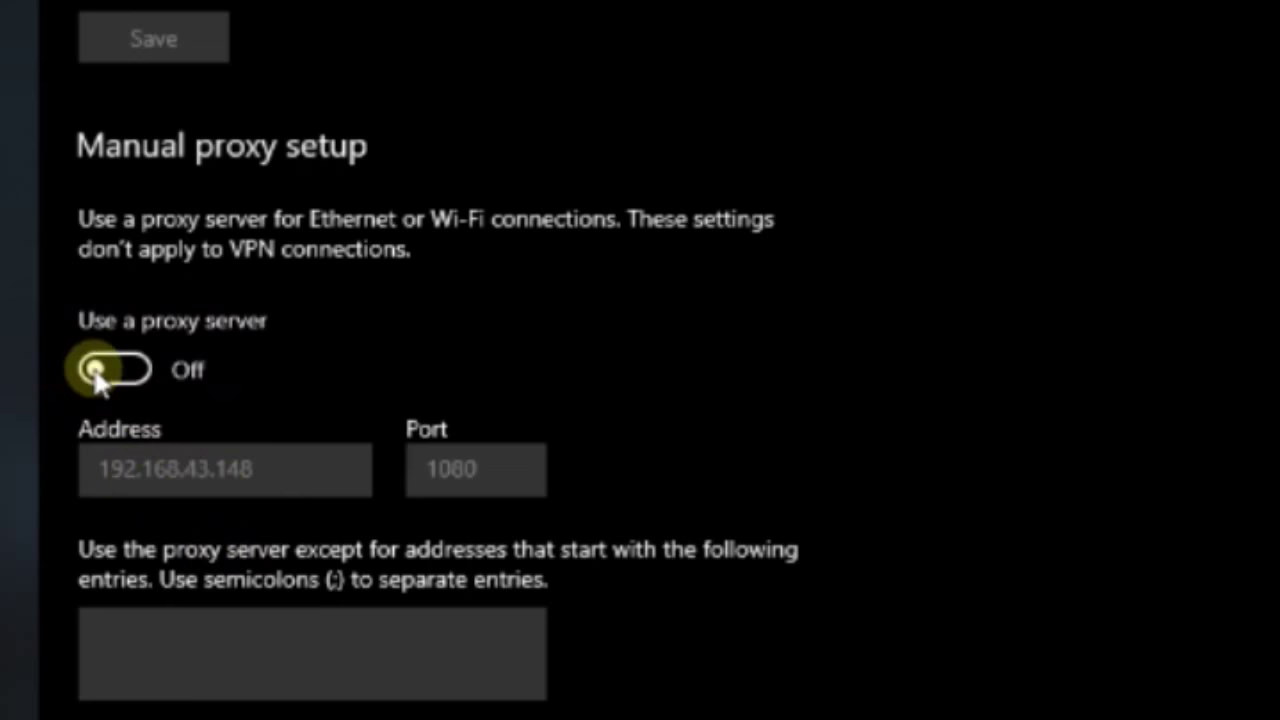
pyautogui.click(95, 370)
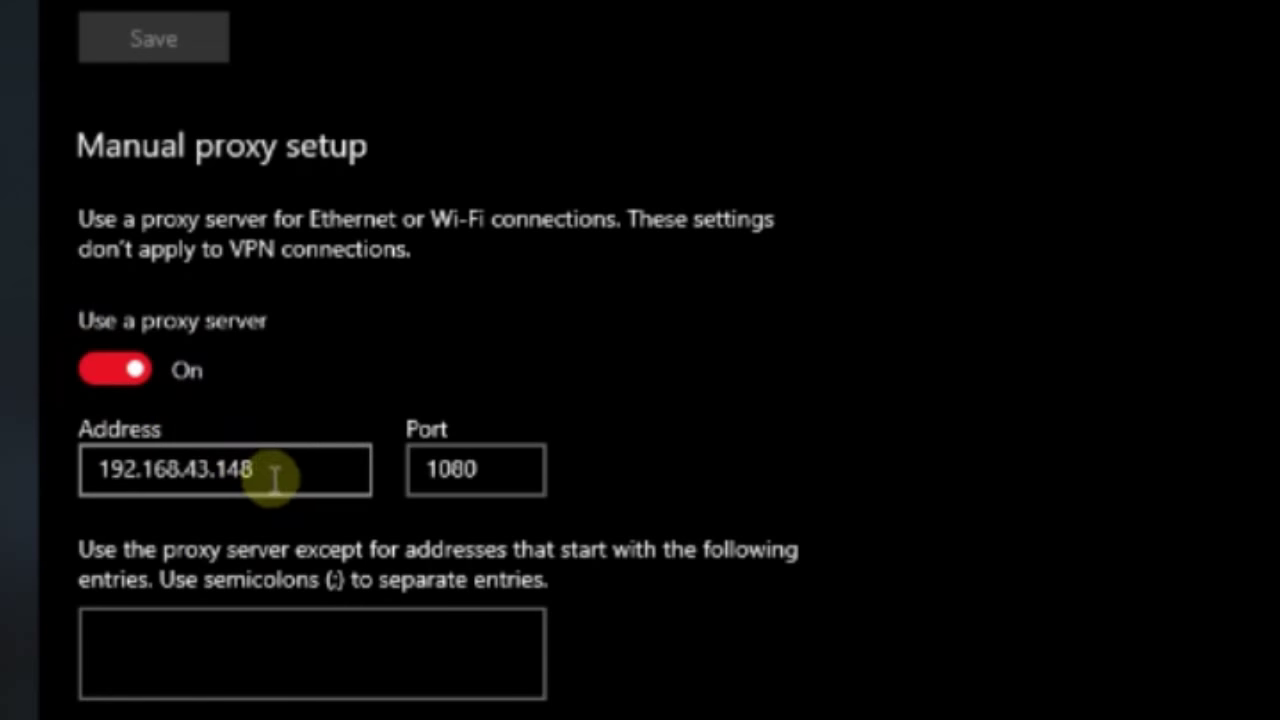
pyautogui.moveTo(281, 470); pyautogui.dragTo(88, 450)
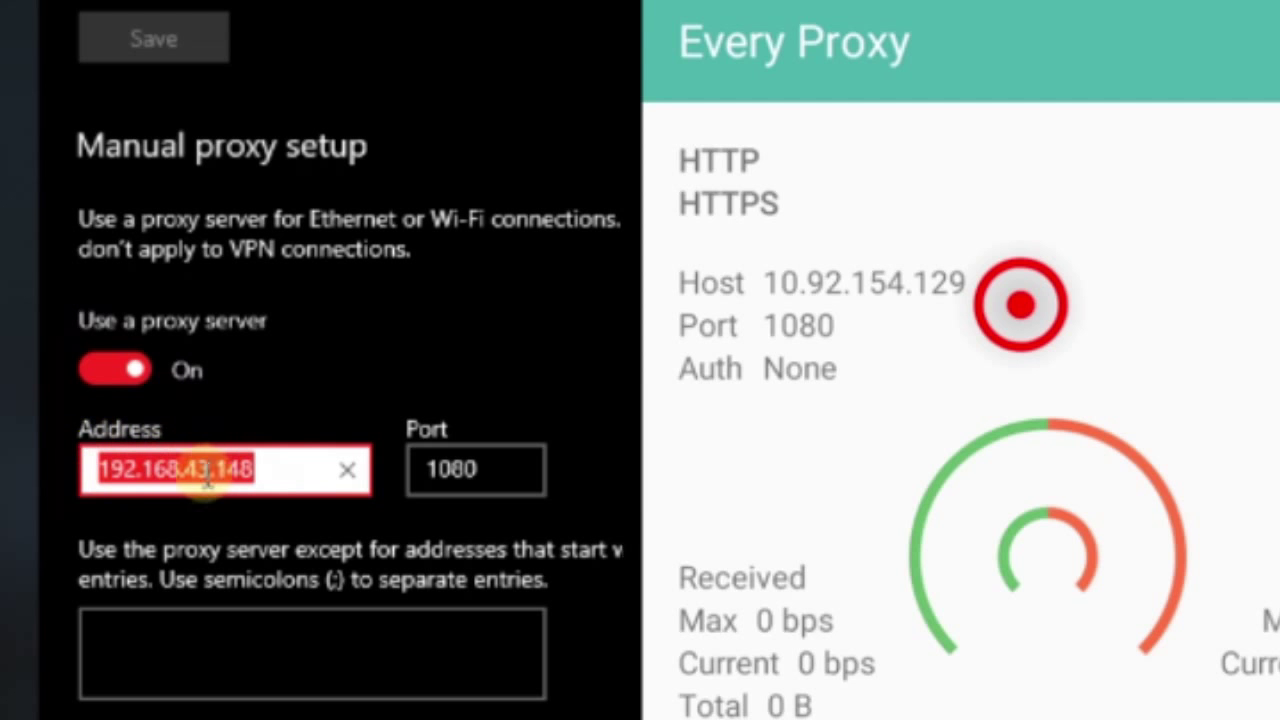
pyautogui.write('1')
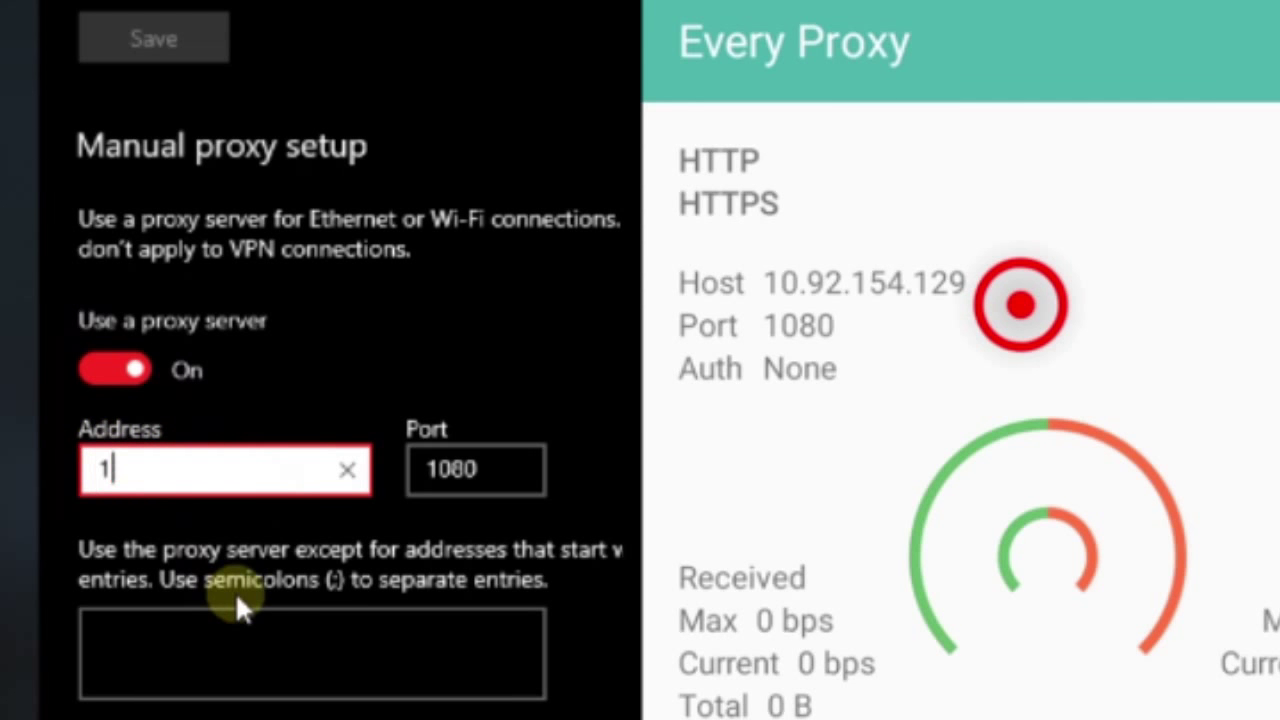
pyautogui.write('0.')
pyautogui.write('92.154.12')
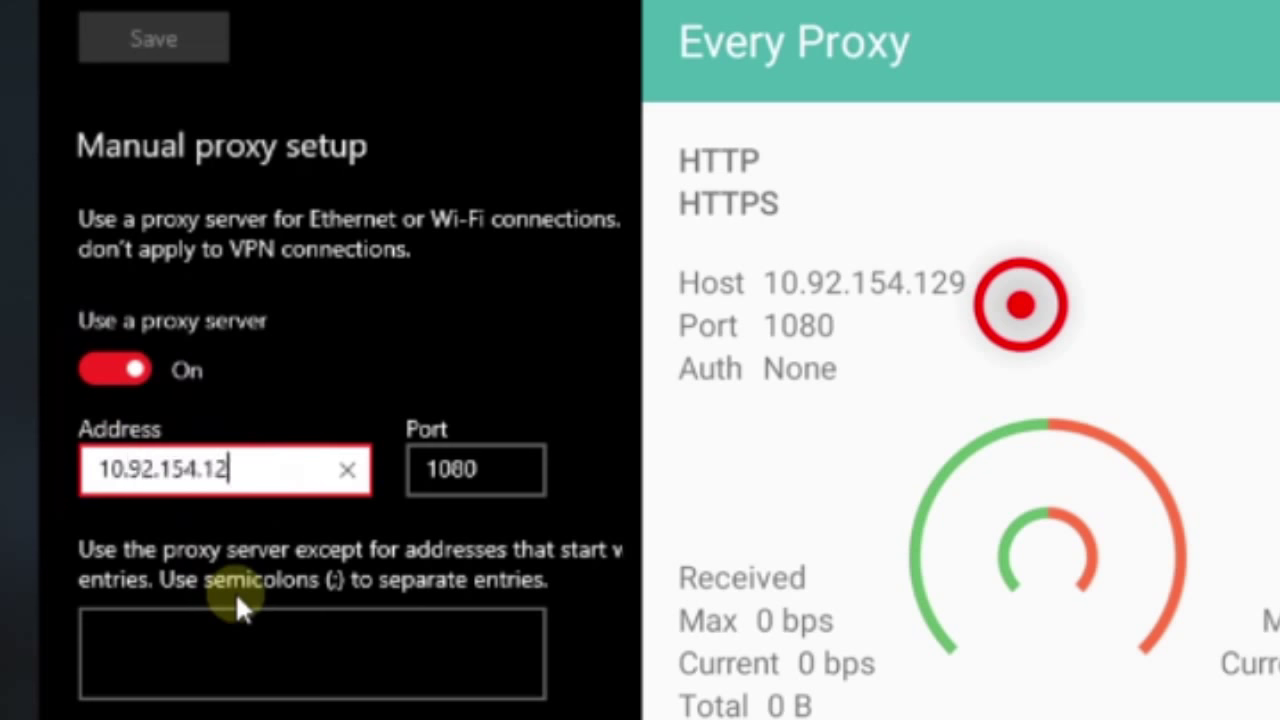
pyautogui.write('9')
# - Keep port 1080 and save the manual proxy settings
pyautogui.click(500, 482)
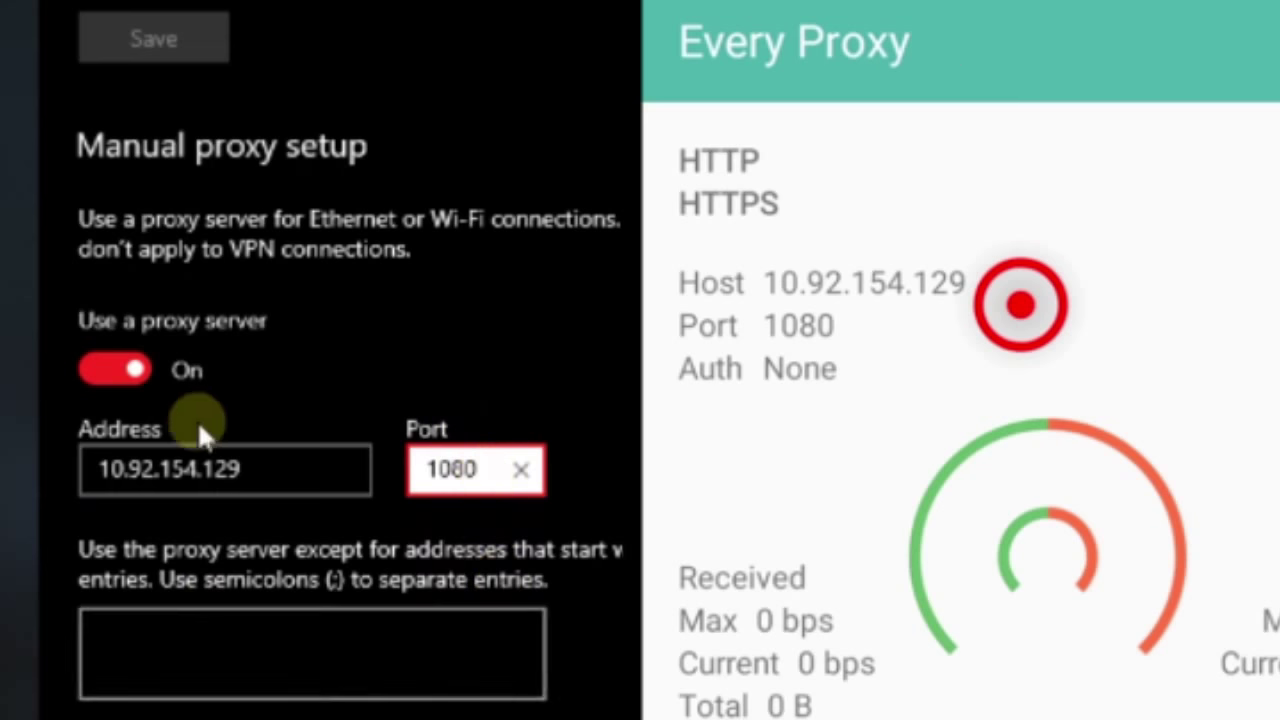
pyautogui.scroll(-3, 150, 650)
pyautogui.click(158, 585)
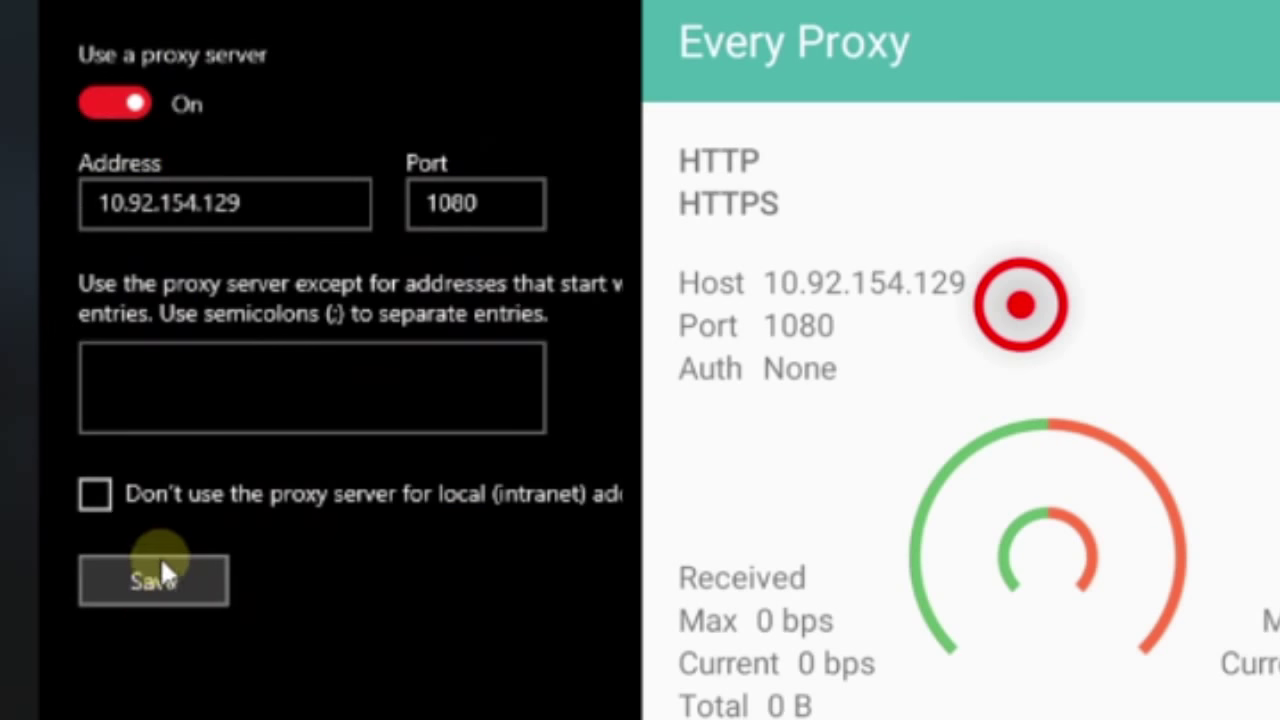
pyautogui.click(160, 570)
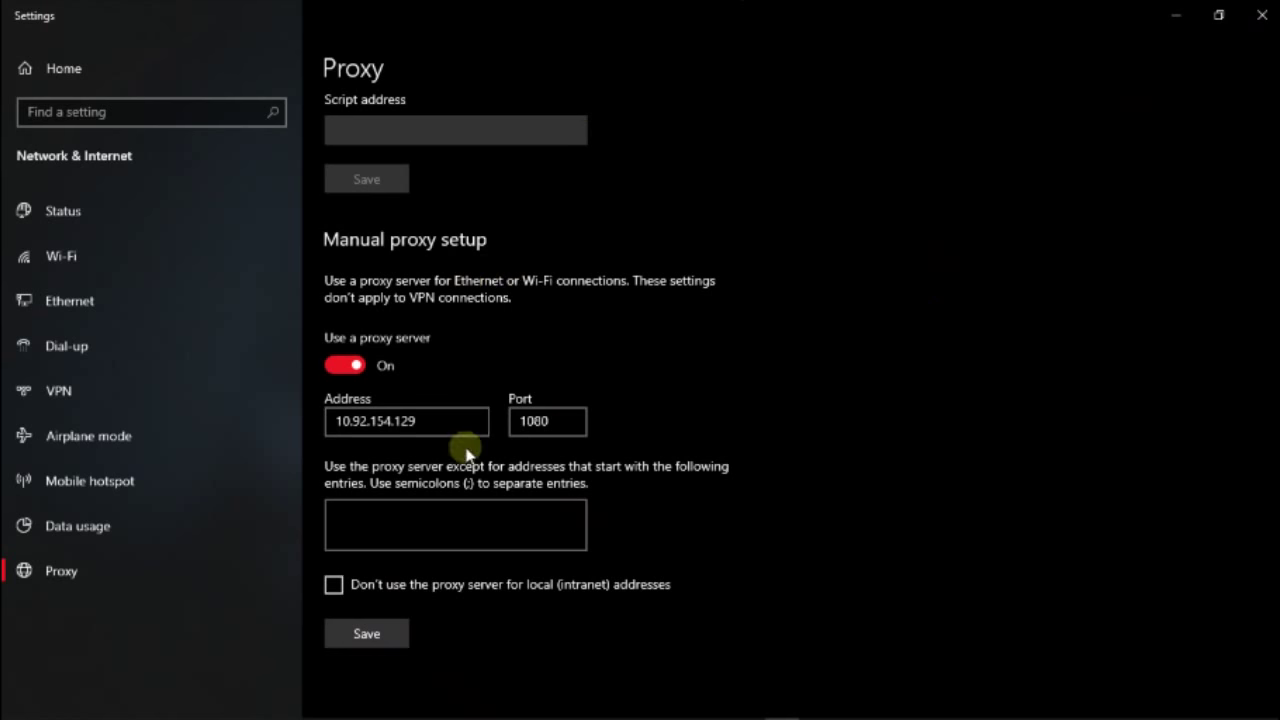
# - Minimize Settings and connect the PC to the phone's hotspot Wi-Fi network
pyautogui.click(1197, 17)
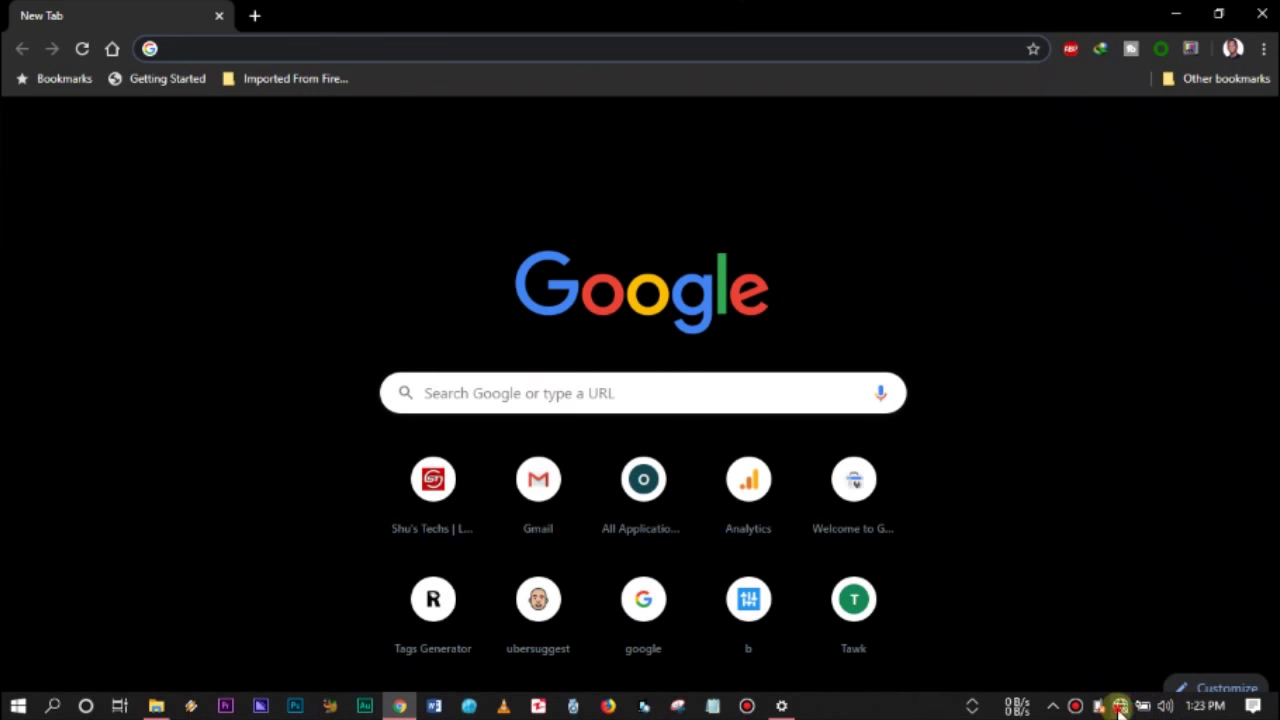
pyautogui.click(1120, 706)
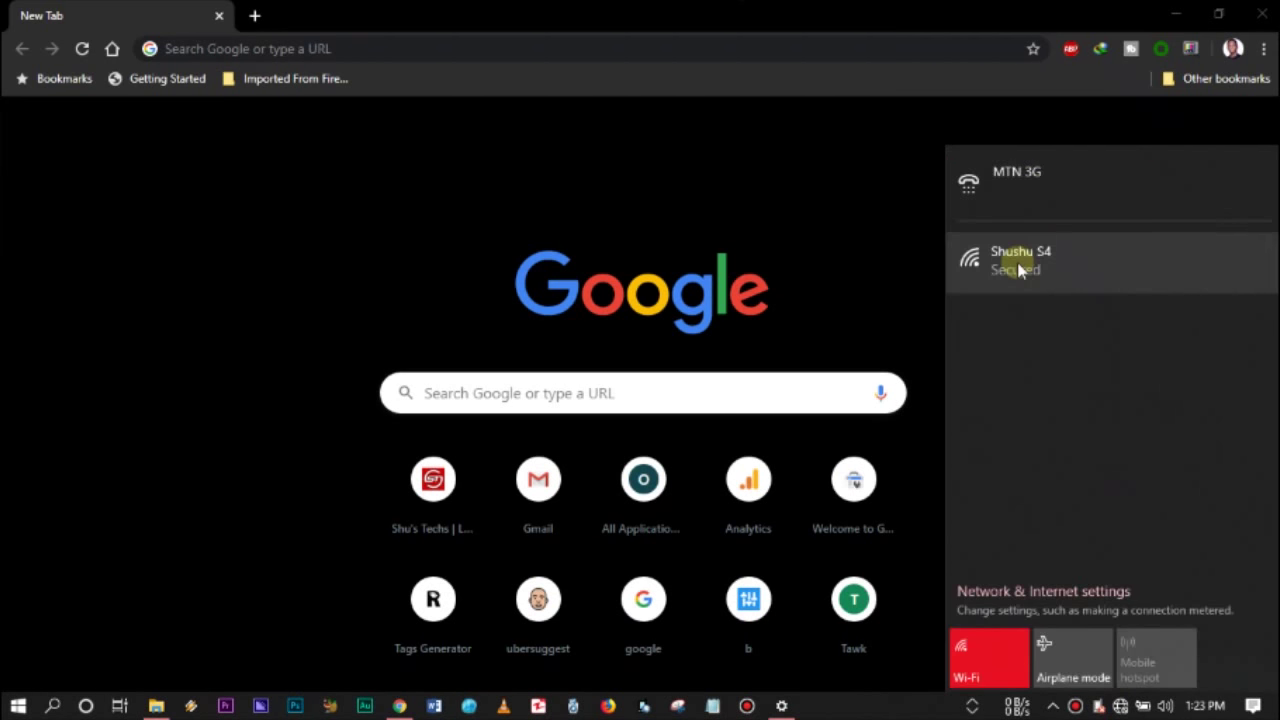
pyautogui.click(1020, 260)
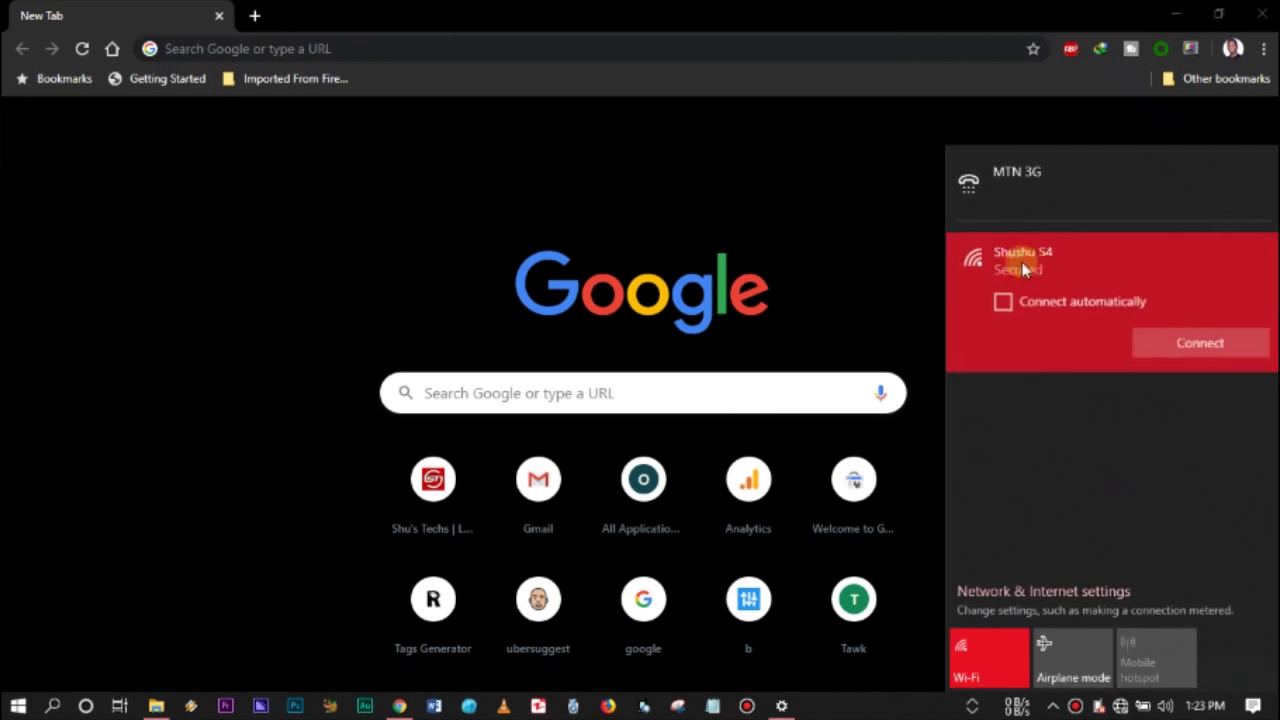
pyautogui.click(1198, 344)
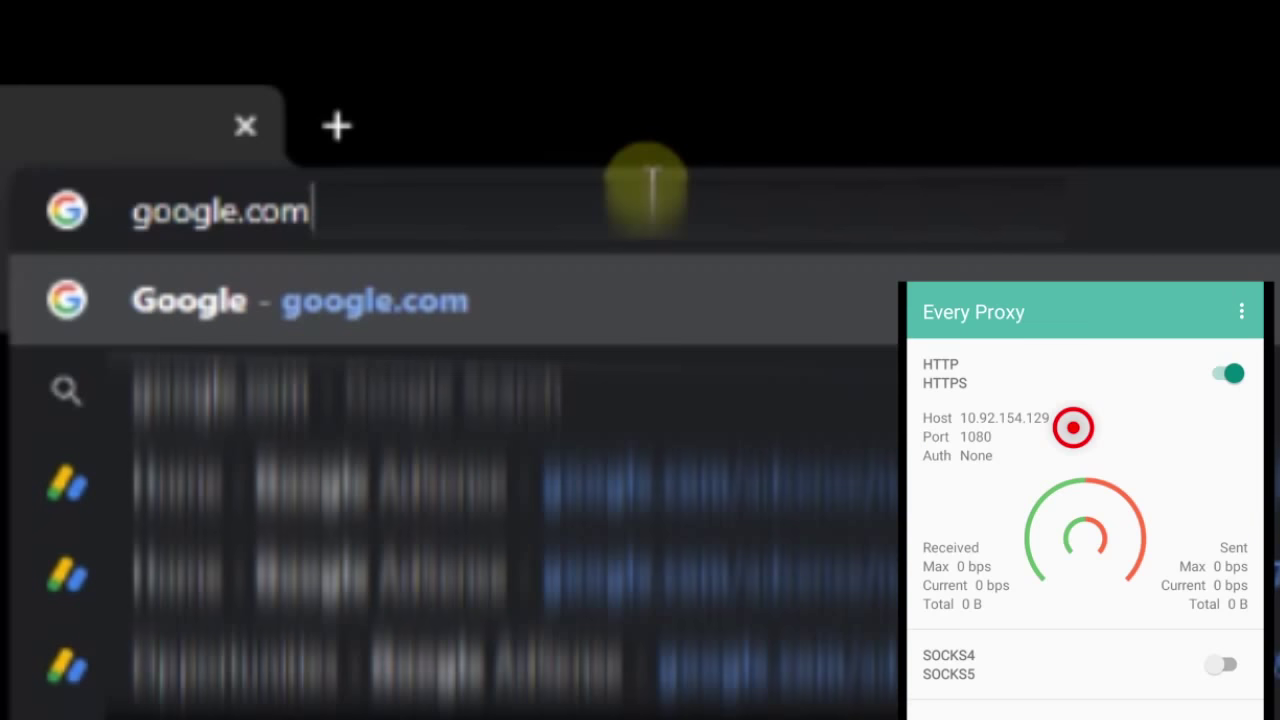
# - Load google.com in Chrome, with Every Proxy showing about 851 kB received and 114 kB sent
pyautogui.press('Return')
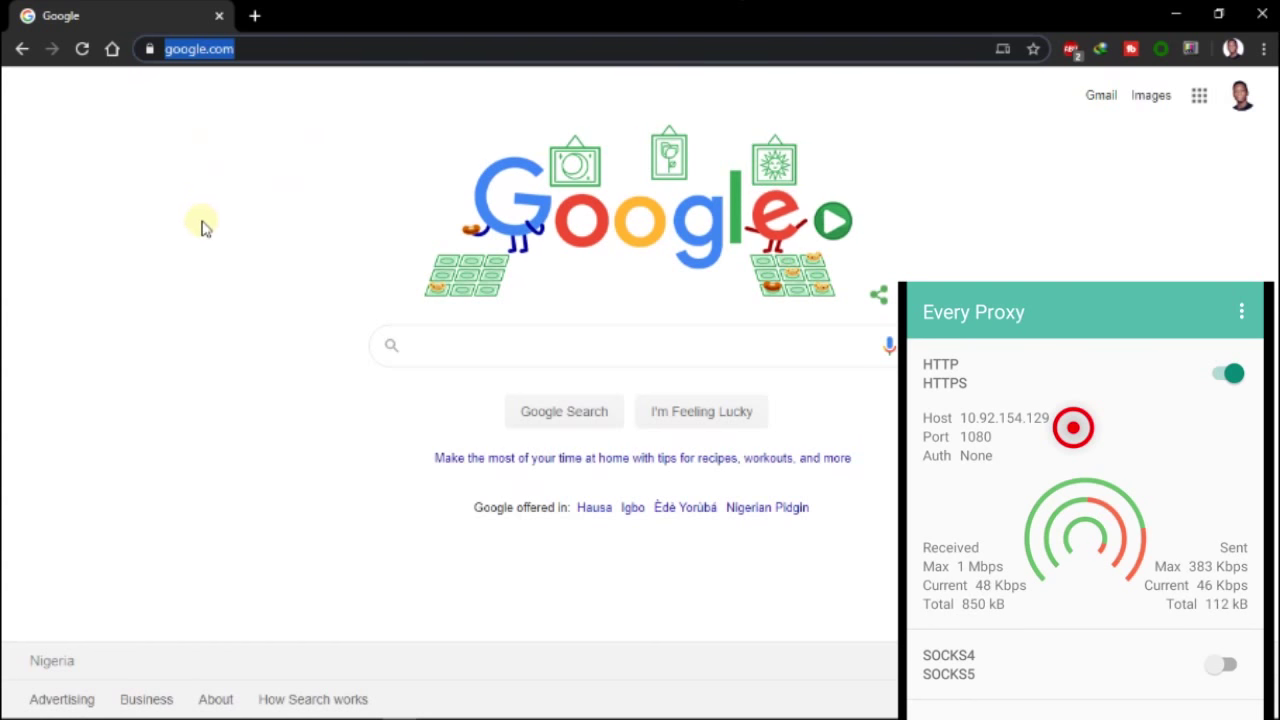
pyautogui.click(203, 229)
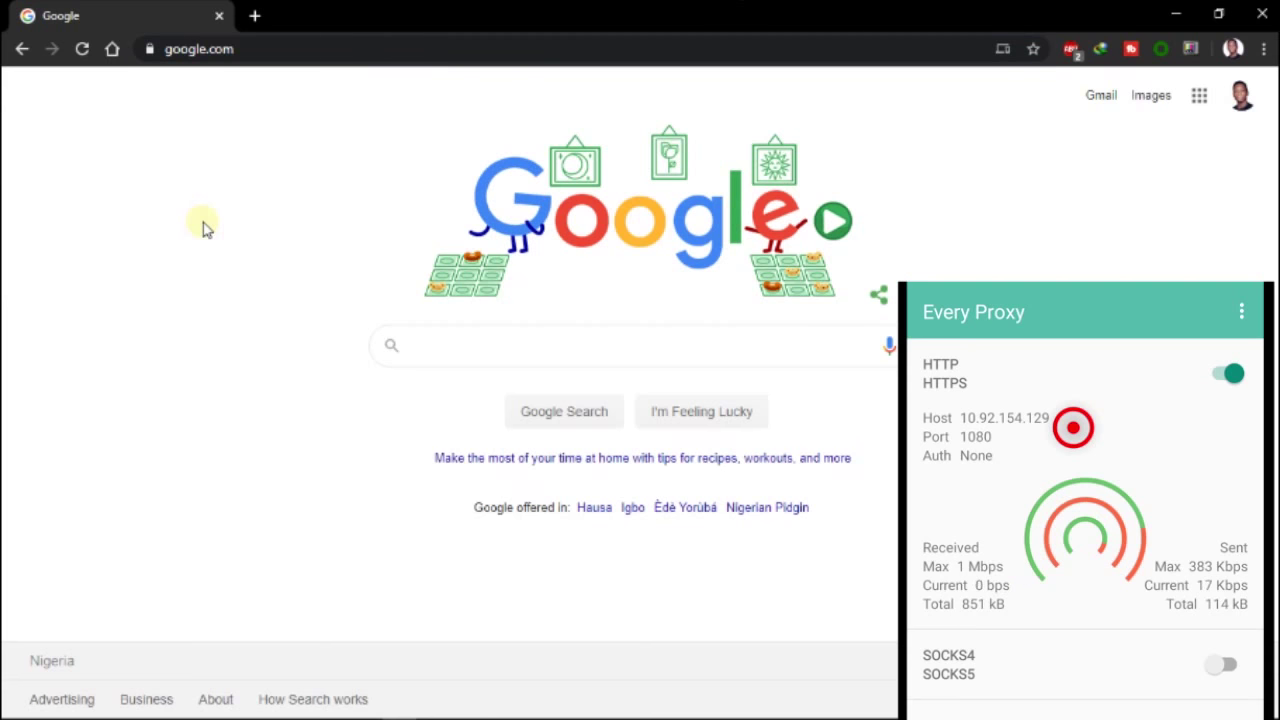